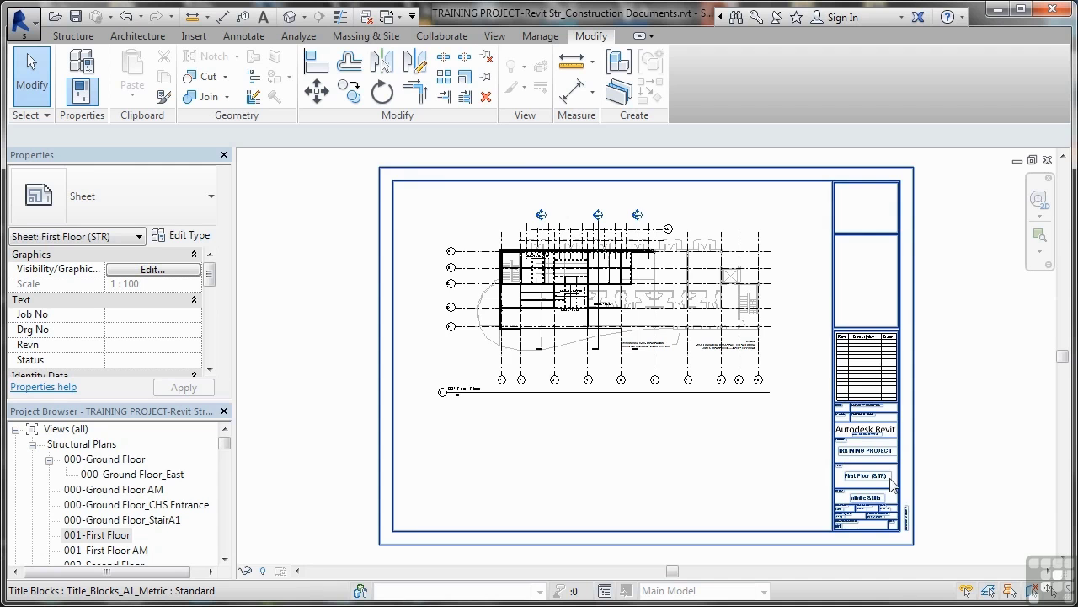
Zoom and pan to the sheet's lower-right title block with its Drawn By and Checked By fields
scroll(886, 480, "up", 2)
scroll(883, 482, "up", 3)
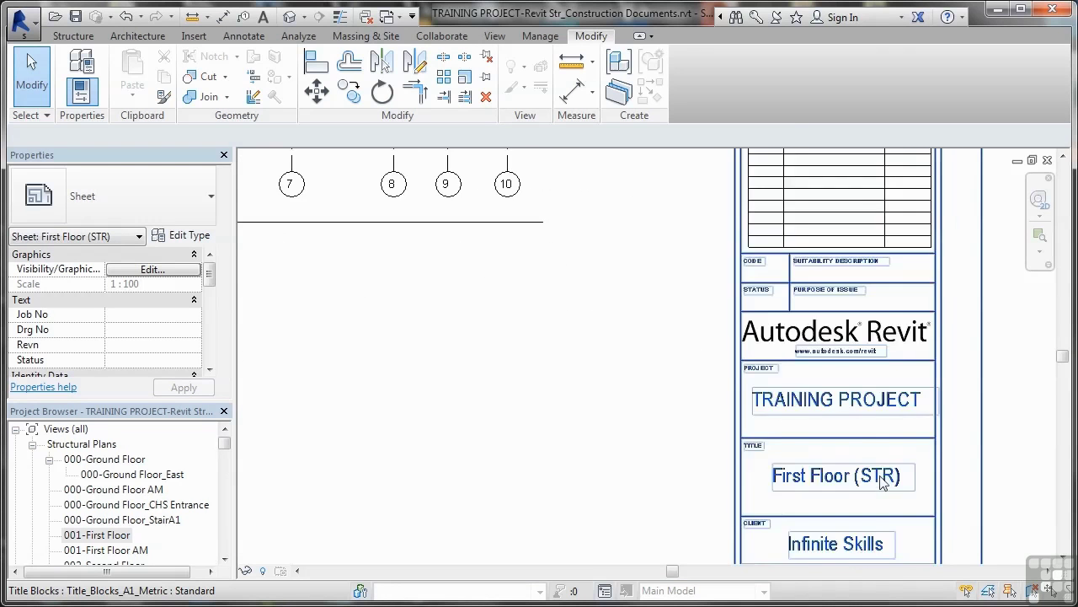
mouse_move(881, 482)
middle_mouse_down()
mouse_move(841, 345)
mouse_move(846, 328)
mouse_move(854, 335)
middle_mouse_up()
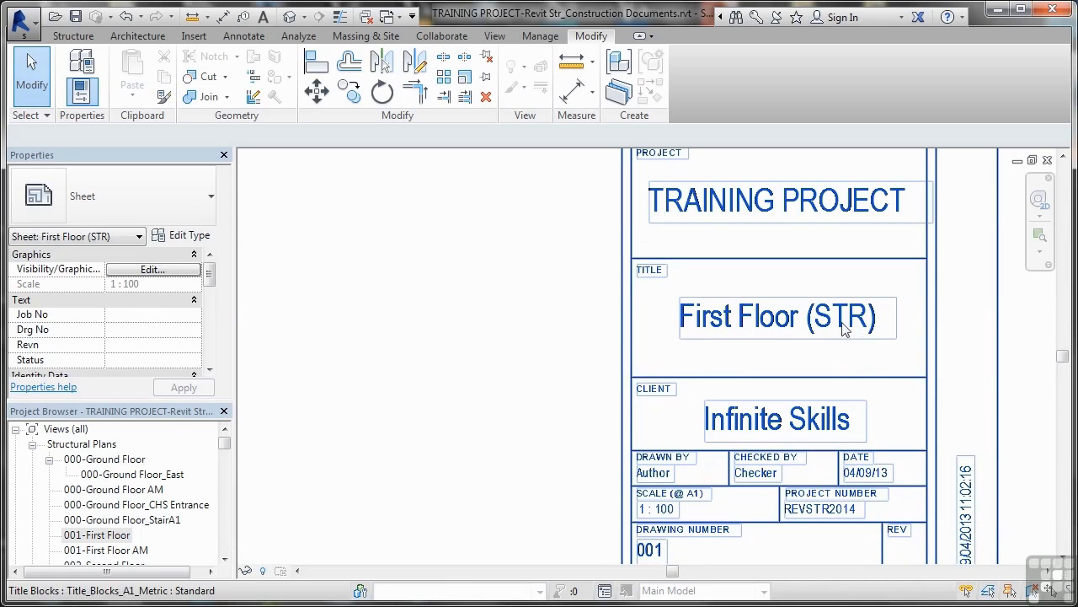
scroll(614, 313, "down", 2)
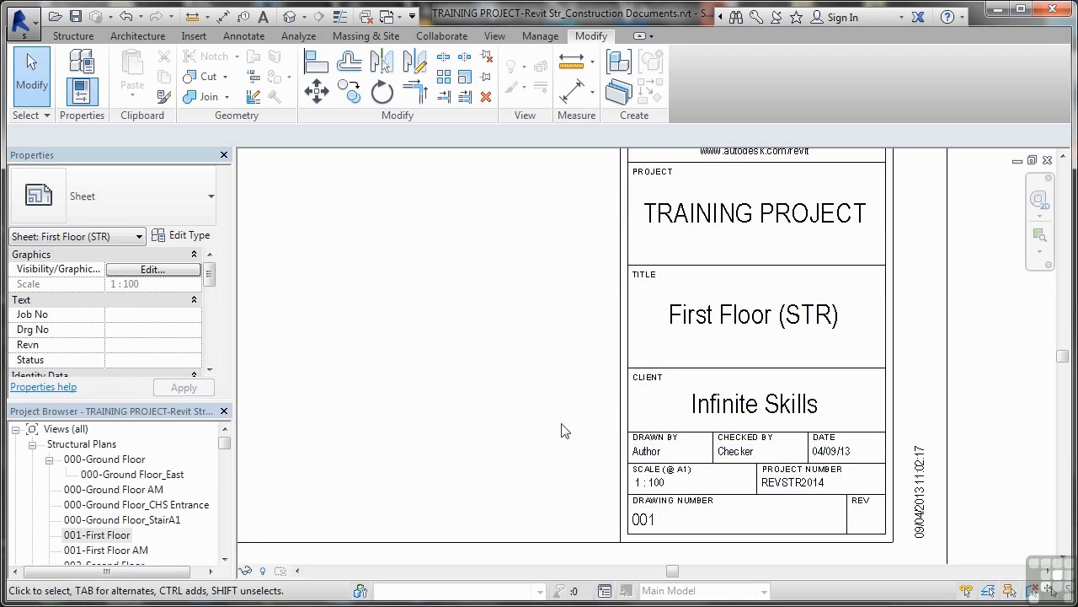
Leave the Author label unchanged and select the title block so Properties lists its Identity Data
double_click(653, 454)
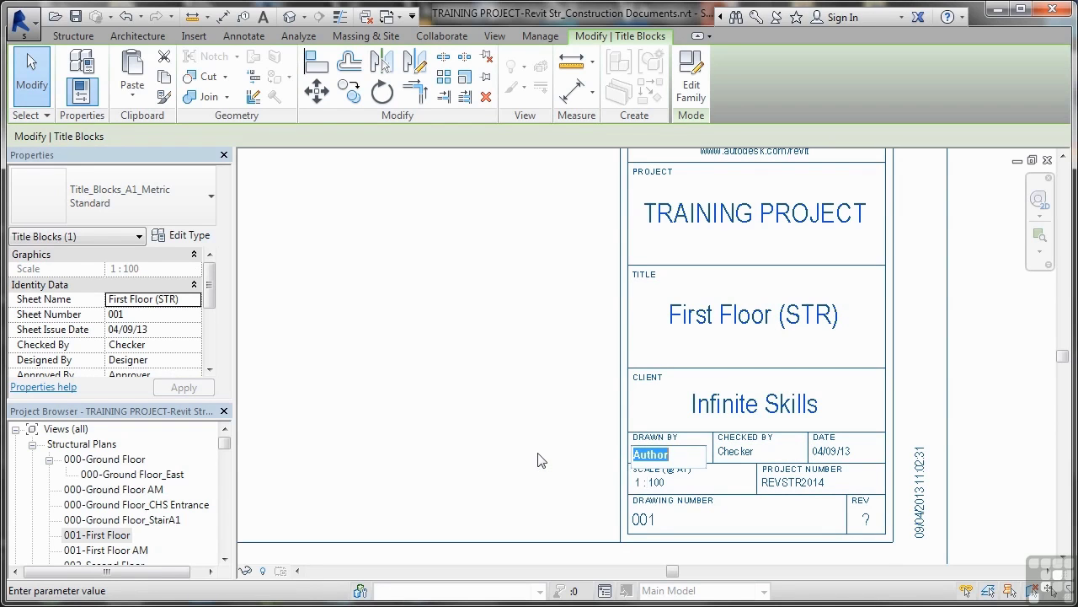
left_click(589, 465)
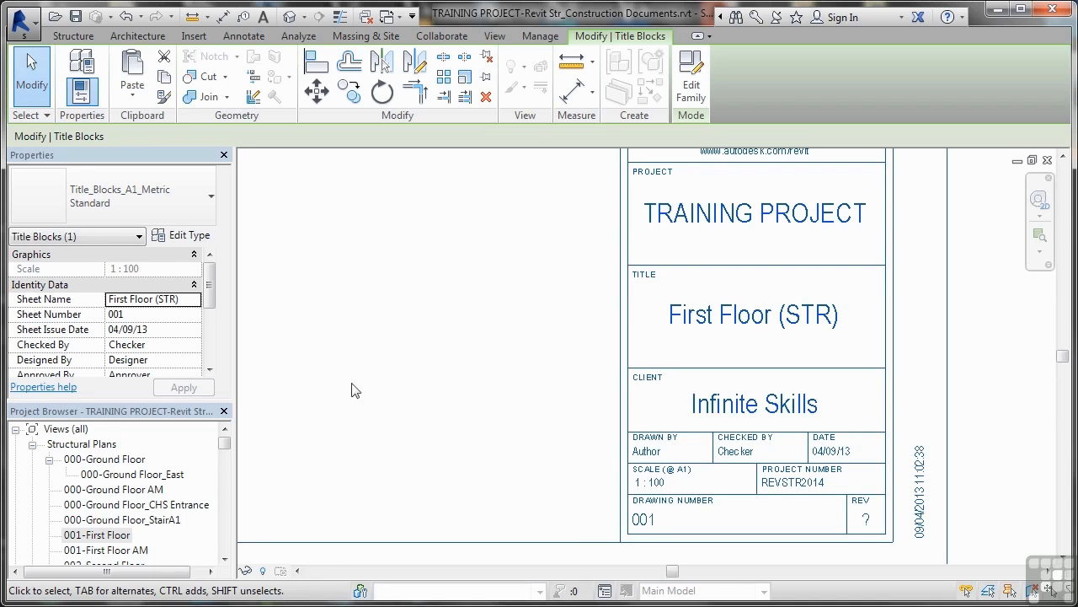
left_click(558, 405)
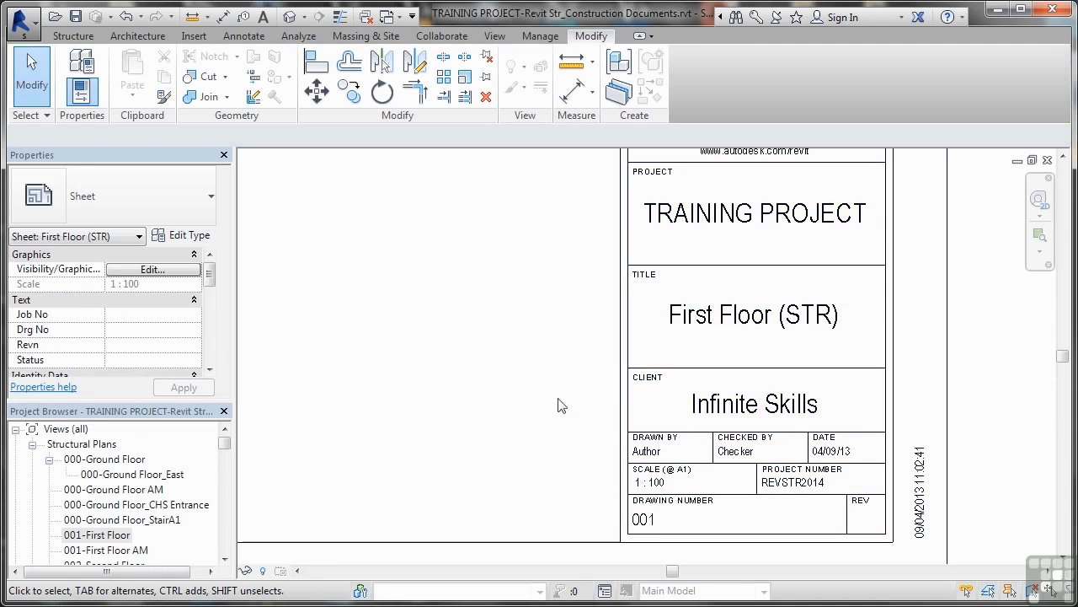
left_click(621, 400)
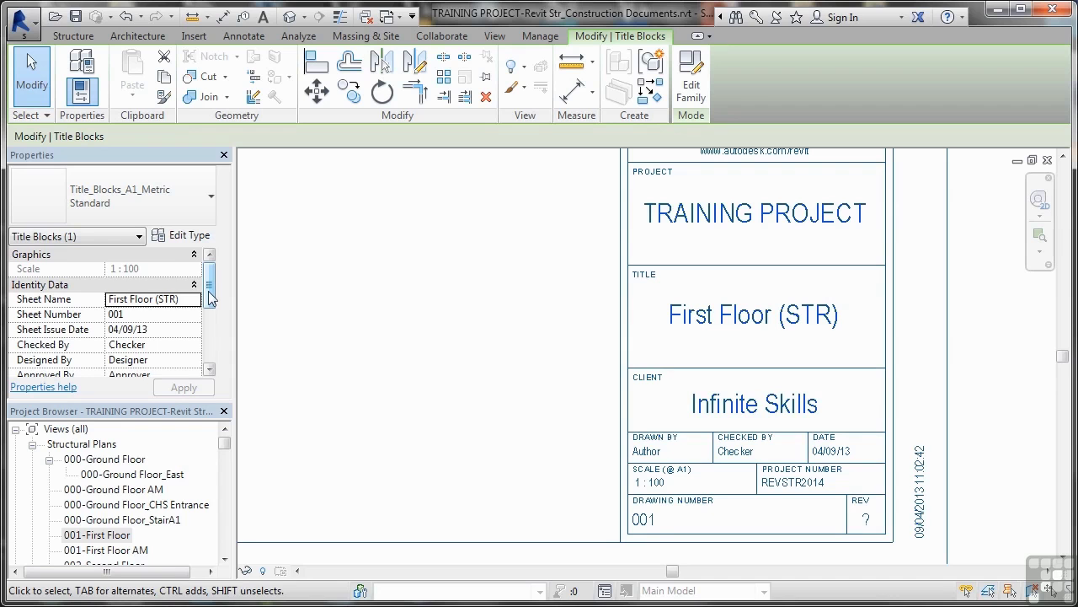
left_click_drag(208, 291, 233, 310)
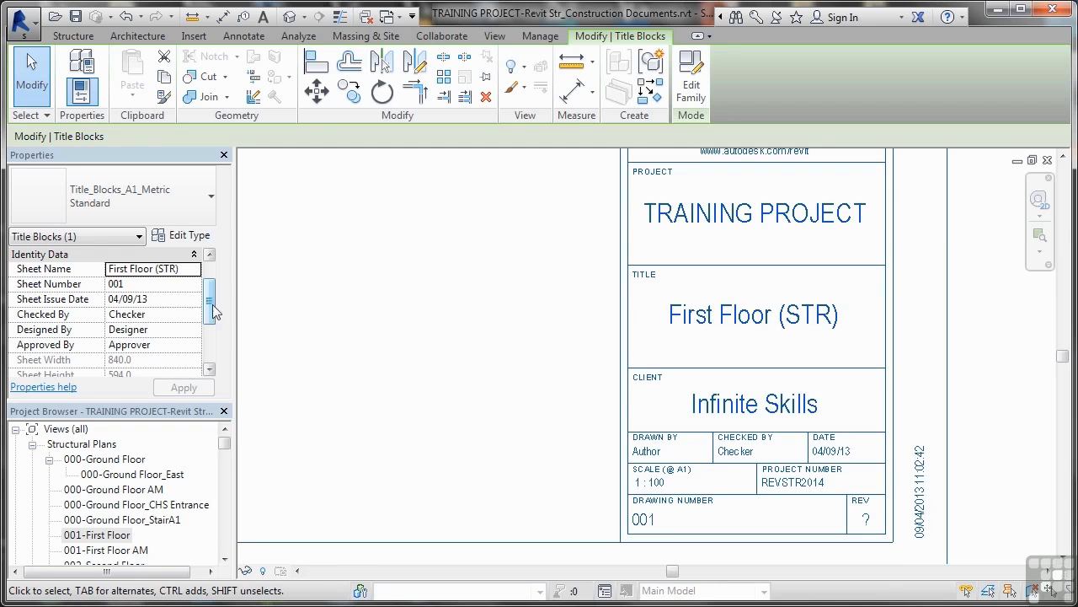
left_click_drag(213, 312, 209, 289)
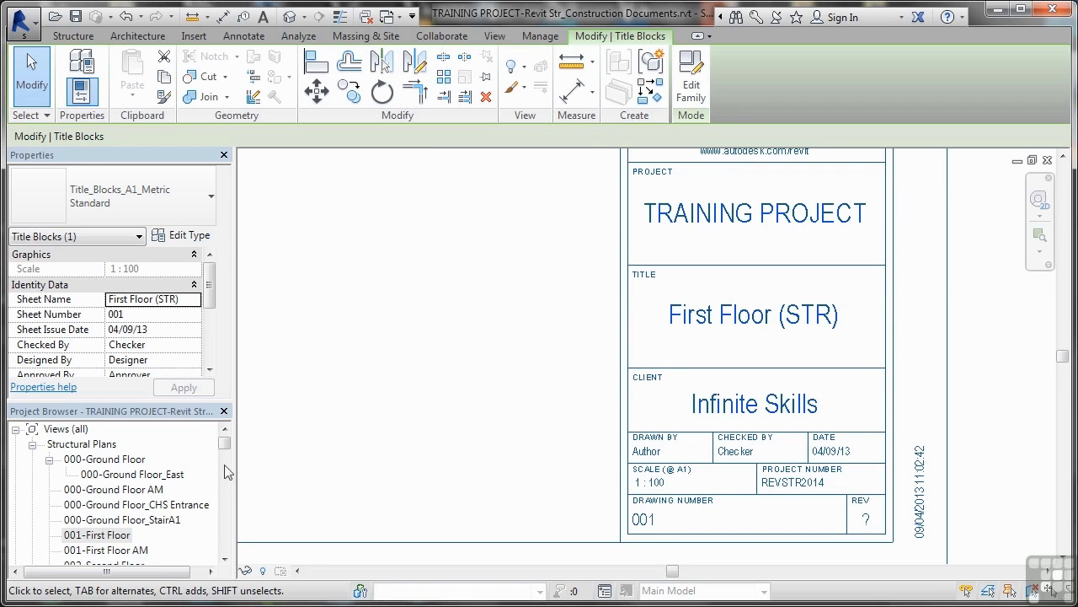
Expand 001 - First Floor (STR) under Sheets in the Project Browser and reselect its title block
left_click(225, 442)
left_click_drag(225, 443, 225, 482)
left_click(173, 498)
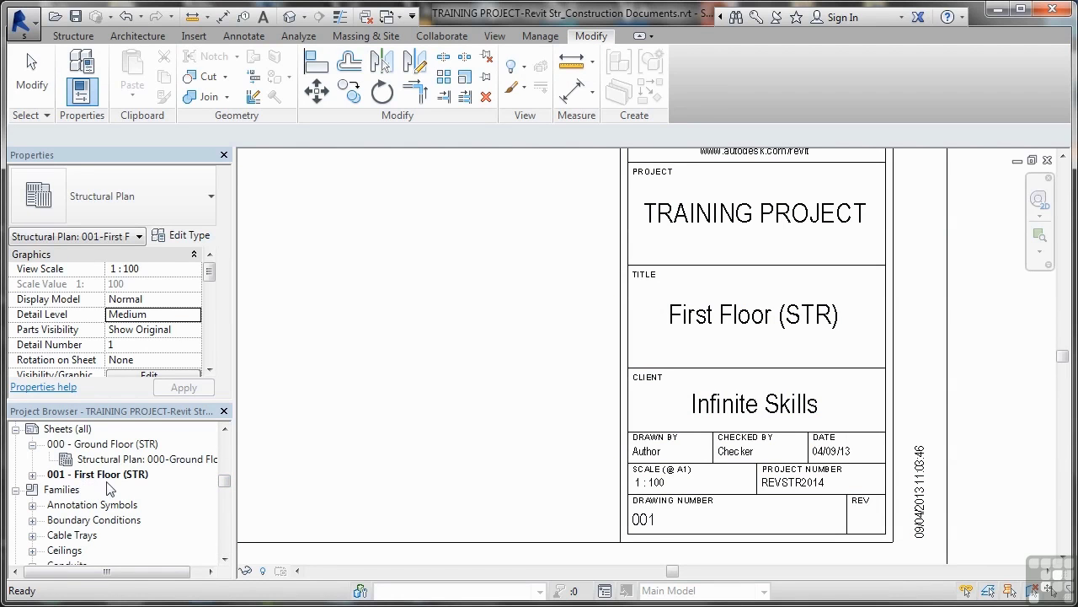
left_click(33, 475)
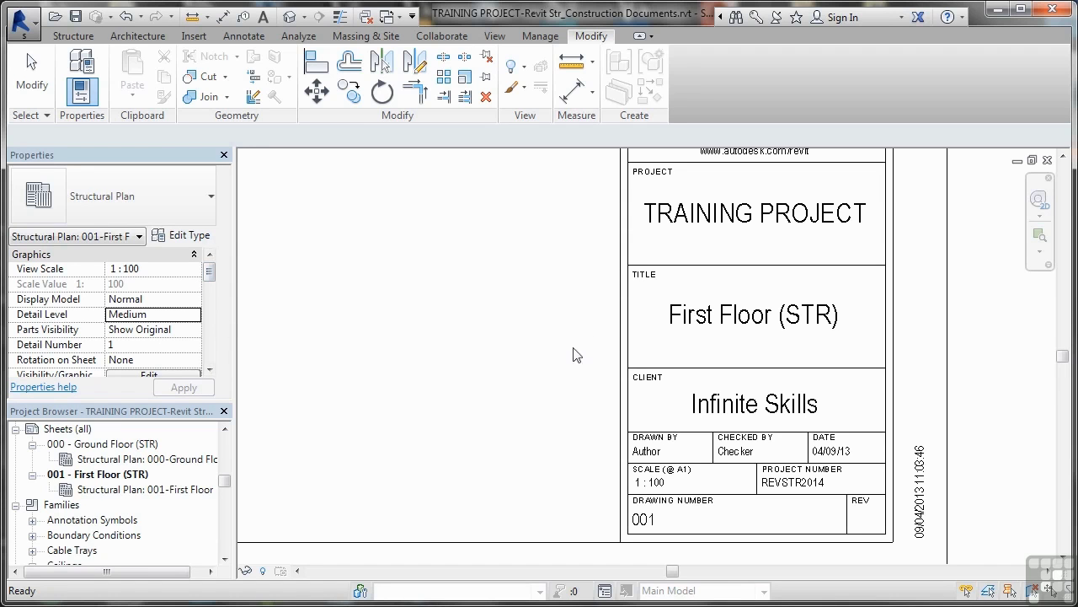
left_click(623, 323)
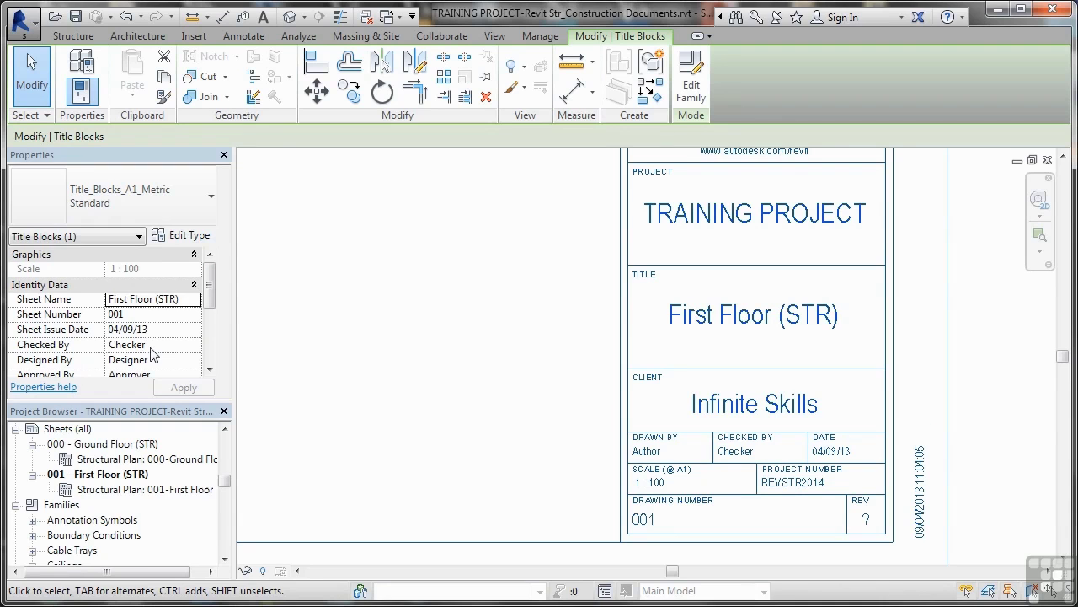
Set the title block's Checked By to MYB and Designed By to SCB
left_click(152, 347)
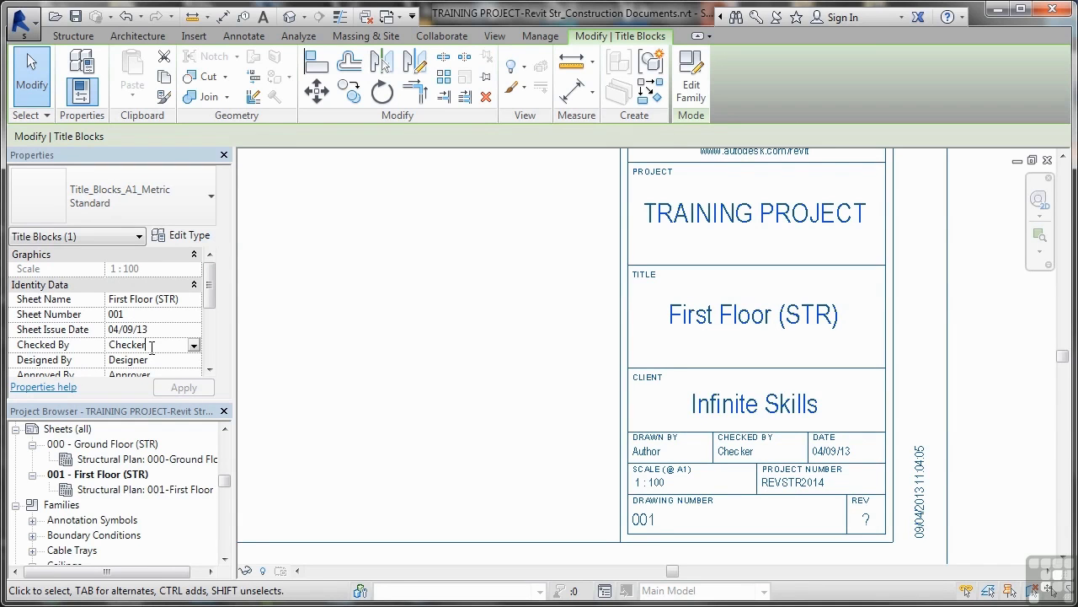
left_click(194, 345)
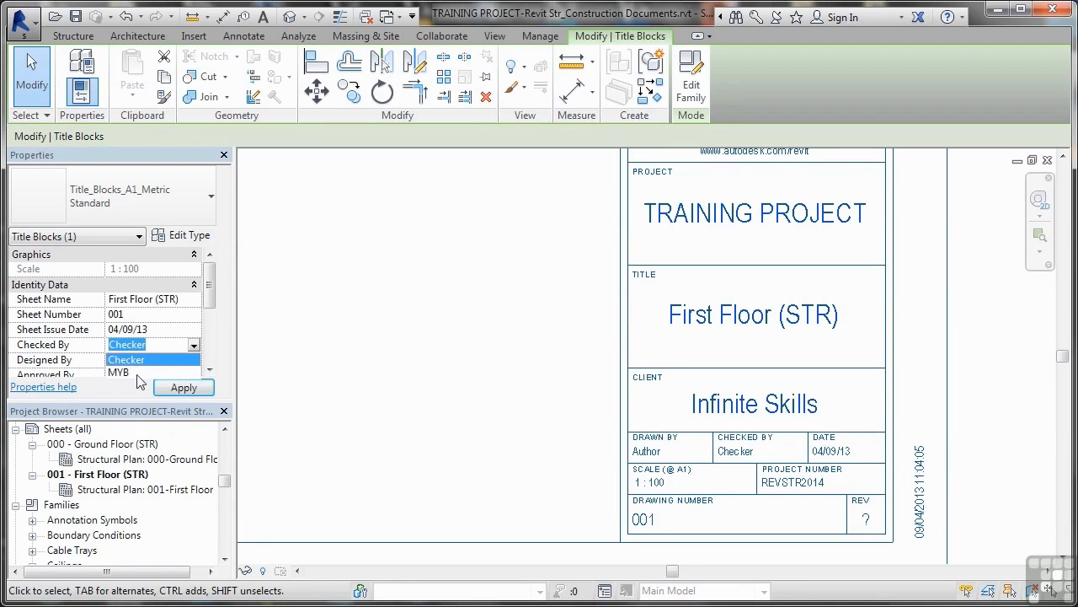
left_click(135, 373)
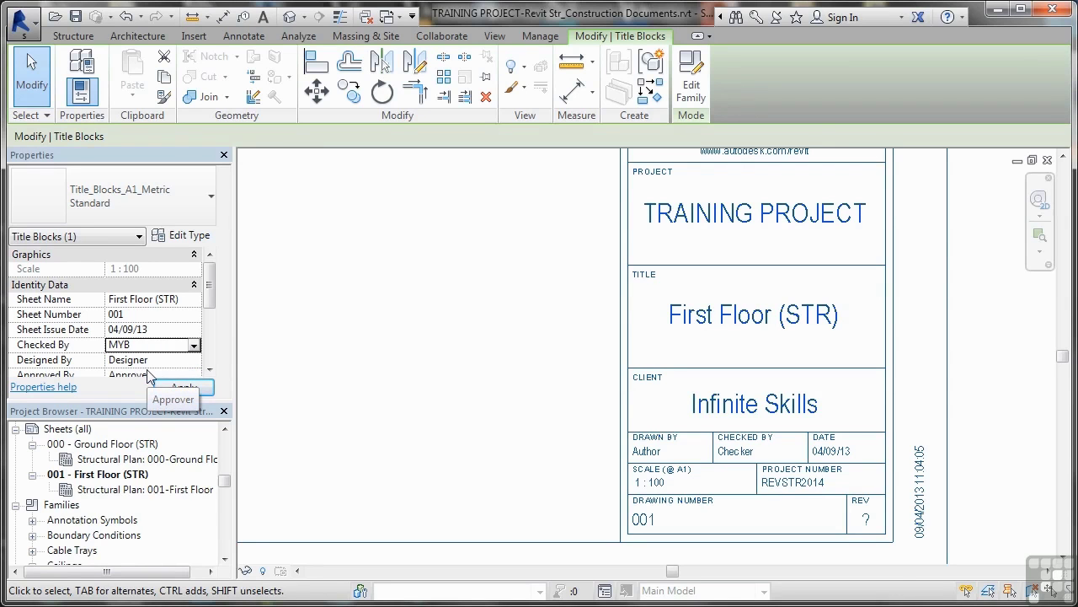
left_click(165, 361)
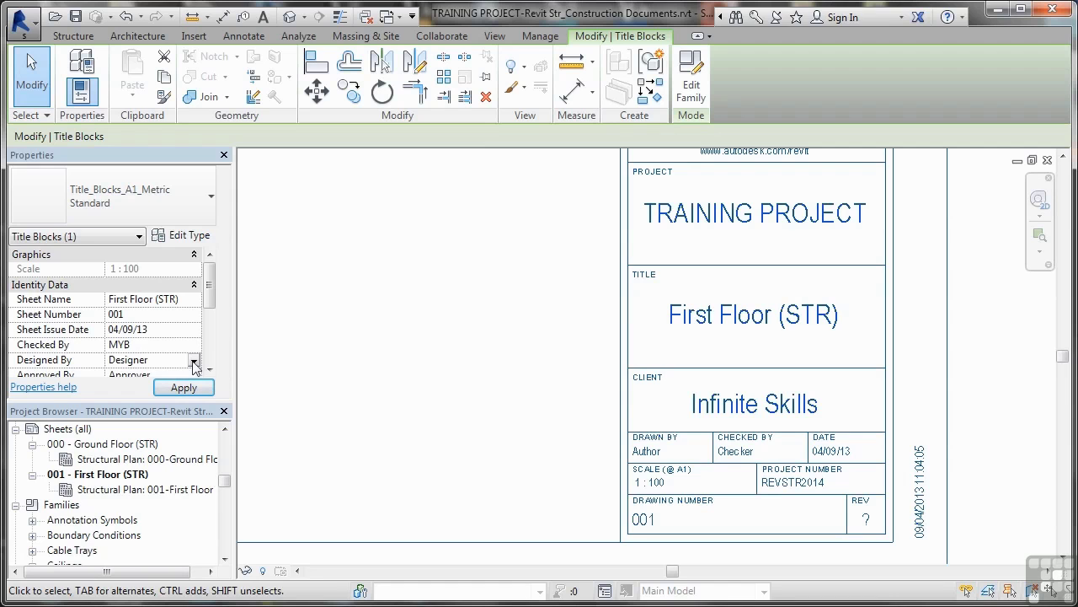
left_click(194, 361)
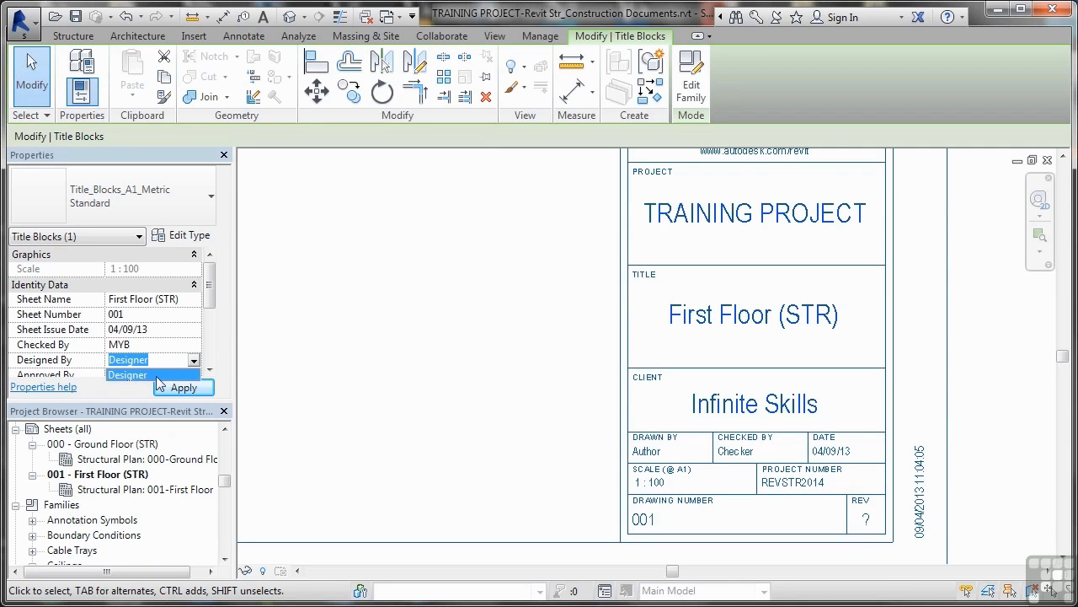
left_click(161, 361)
type("SCB")
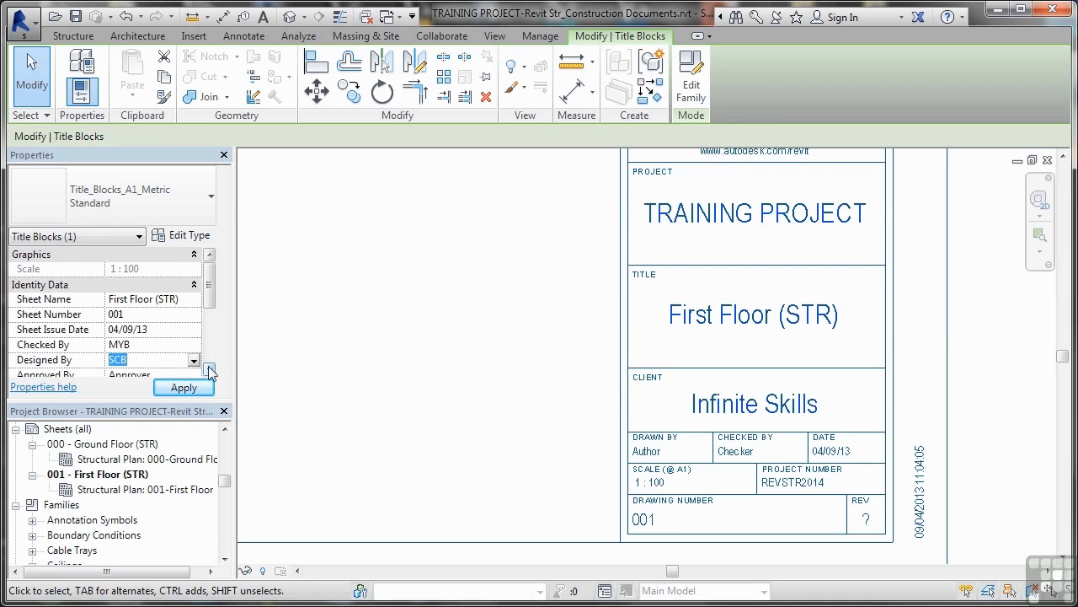
Replace Approver with TJO in Approved By and apply the changes
scroll(209, 367, "down", 1)
left_click(156, 331)
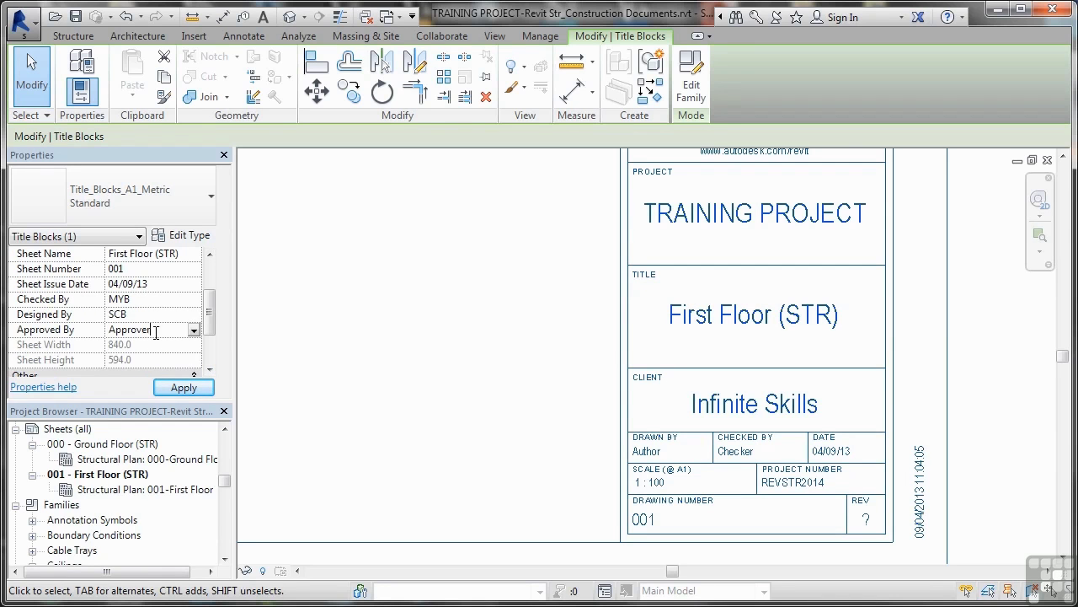
left_click(193, 329)
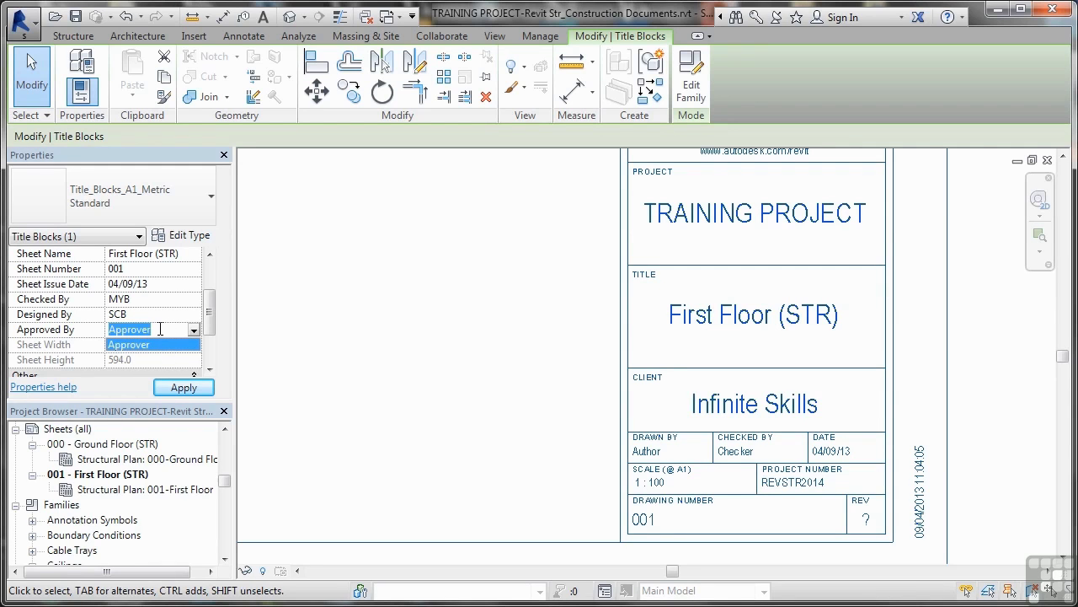
left_click(160, 329)
type("TJO")
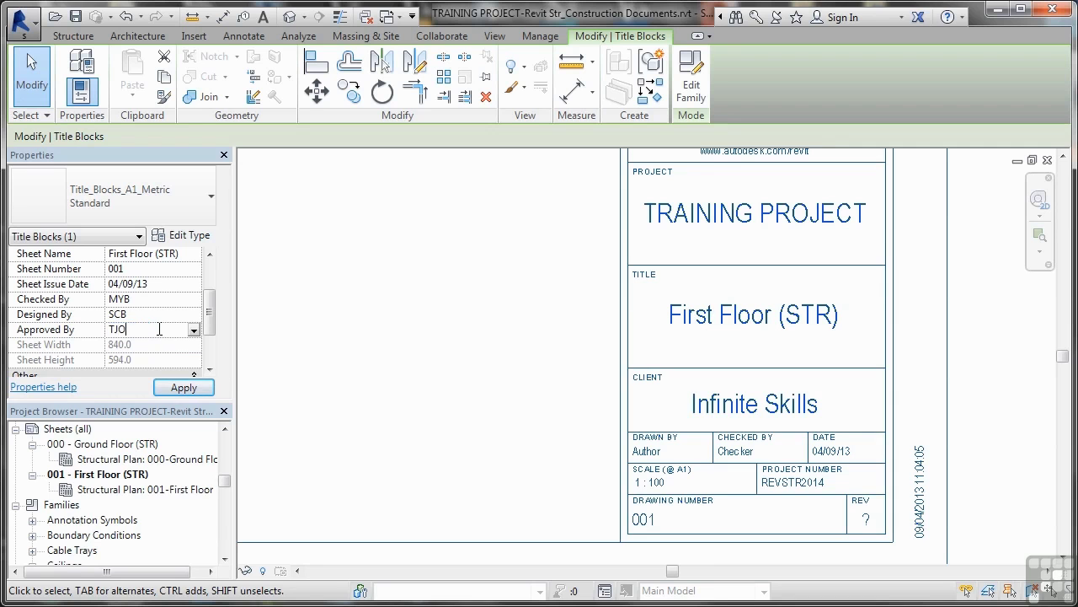
left_click(178, 388)
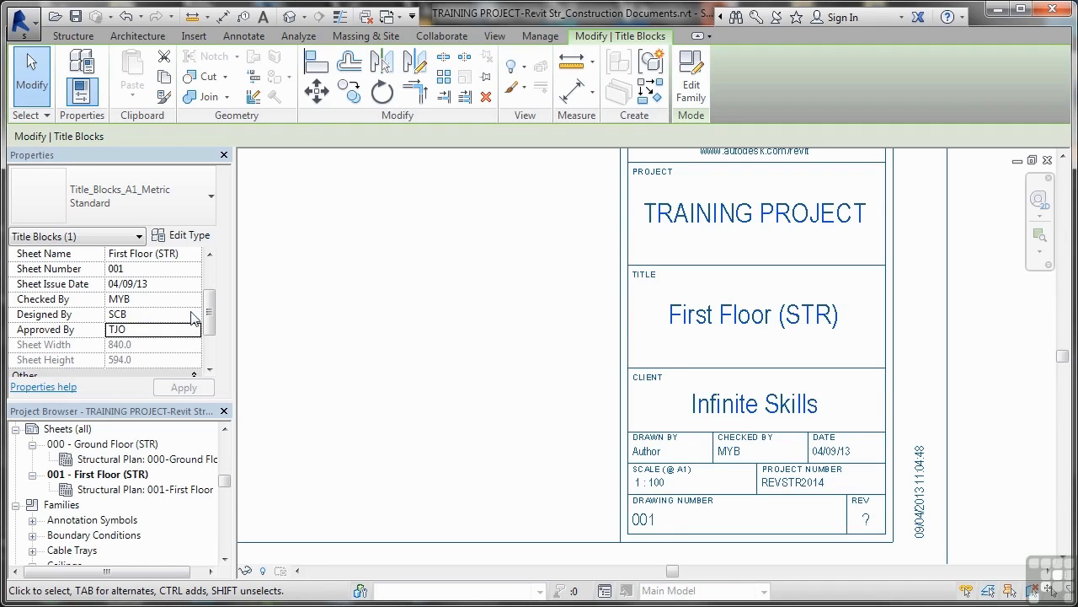
Change the title block's Drawn By from Author to SCB and apply it
left_click_drag(211, 308, 212, 334)
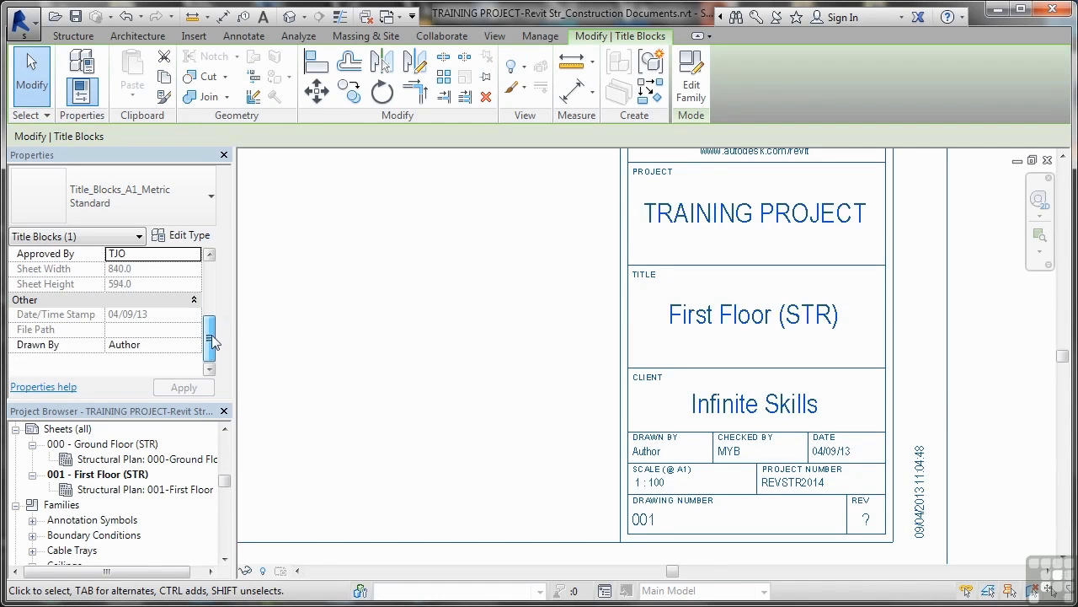
left_click(130, 347)
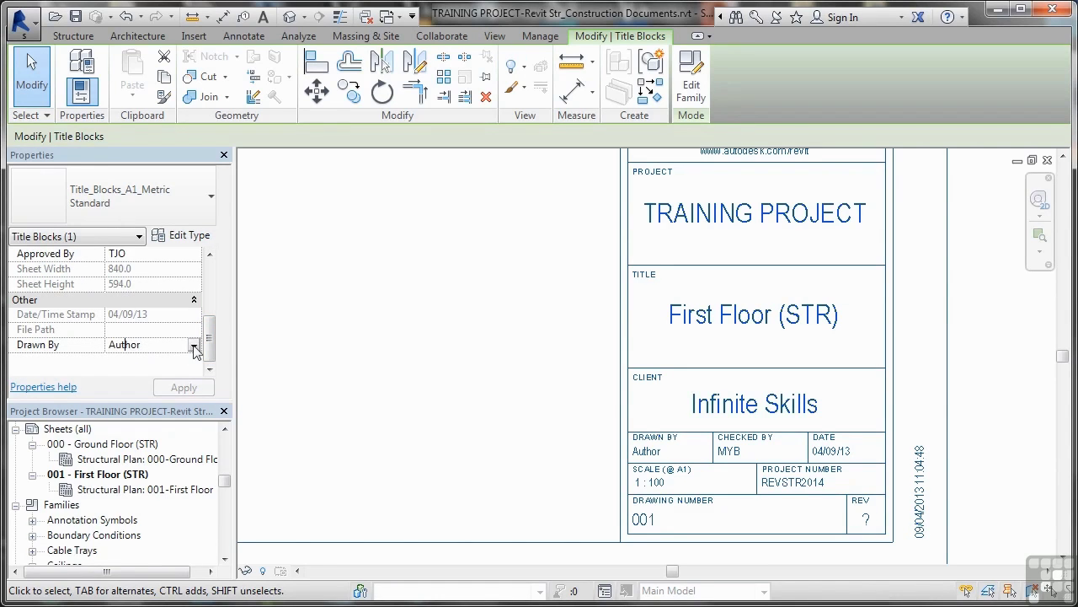
left_click(131, 346)
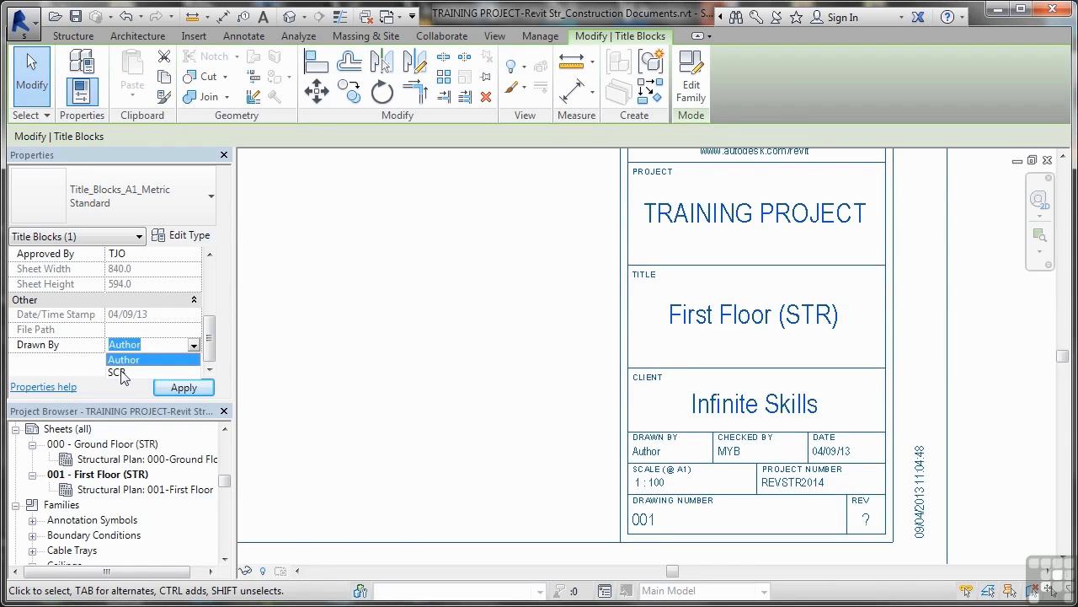
left_click(128, 372)
left_click(178, 388)
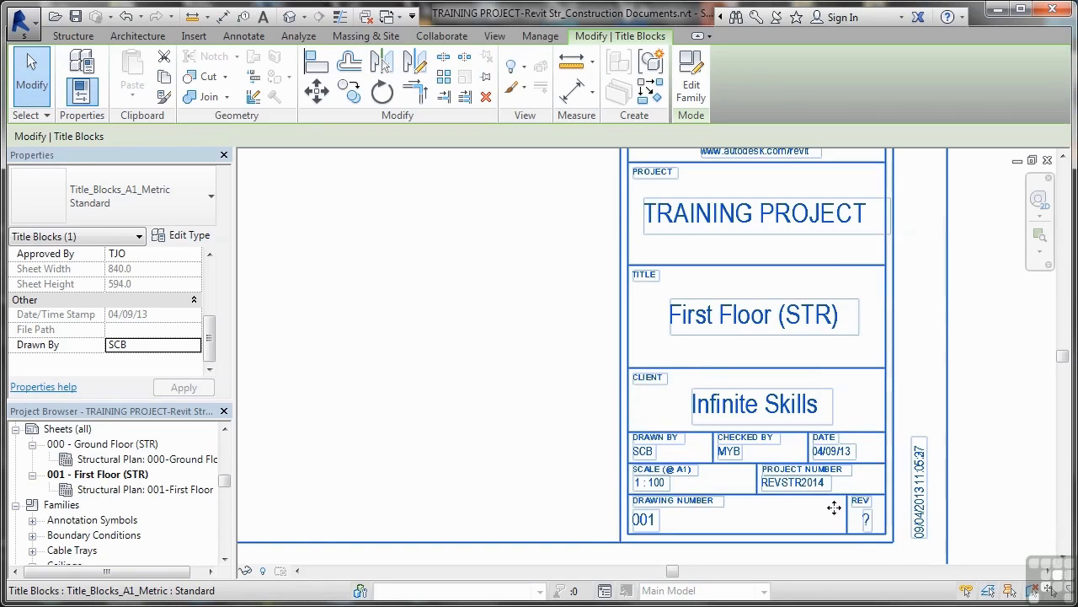
scroll(206, 337, "up", 5)
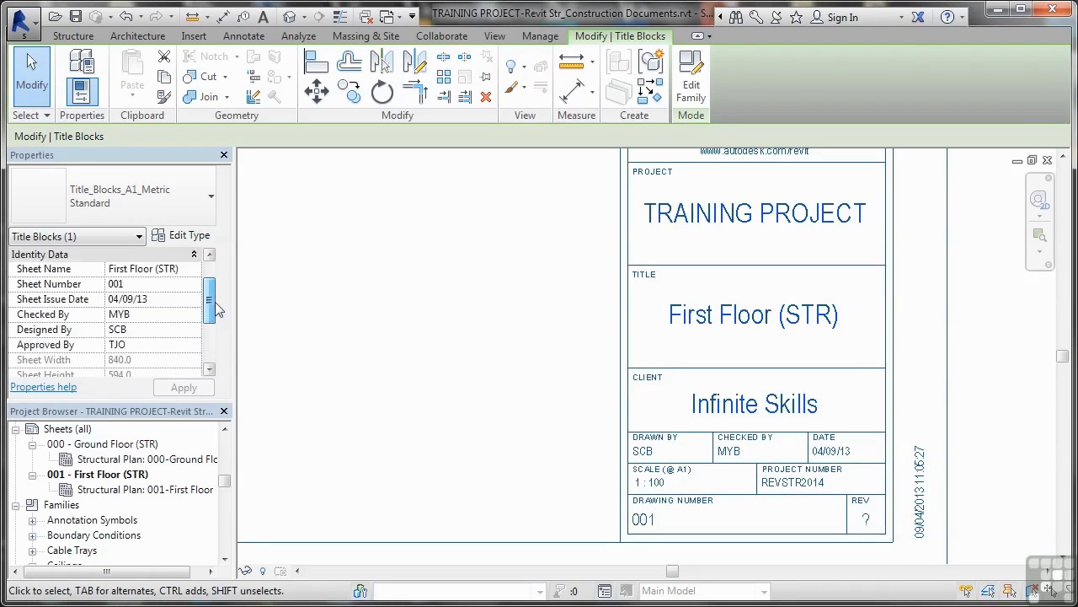
left_click_drag(210, 303, 211, 348)
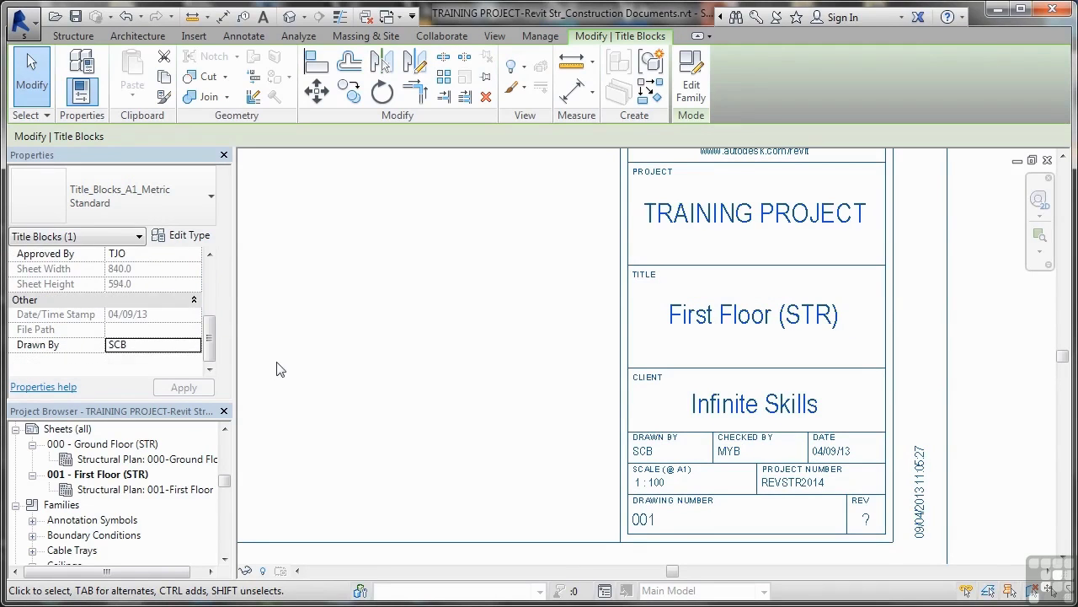
left_click(328, 376)
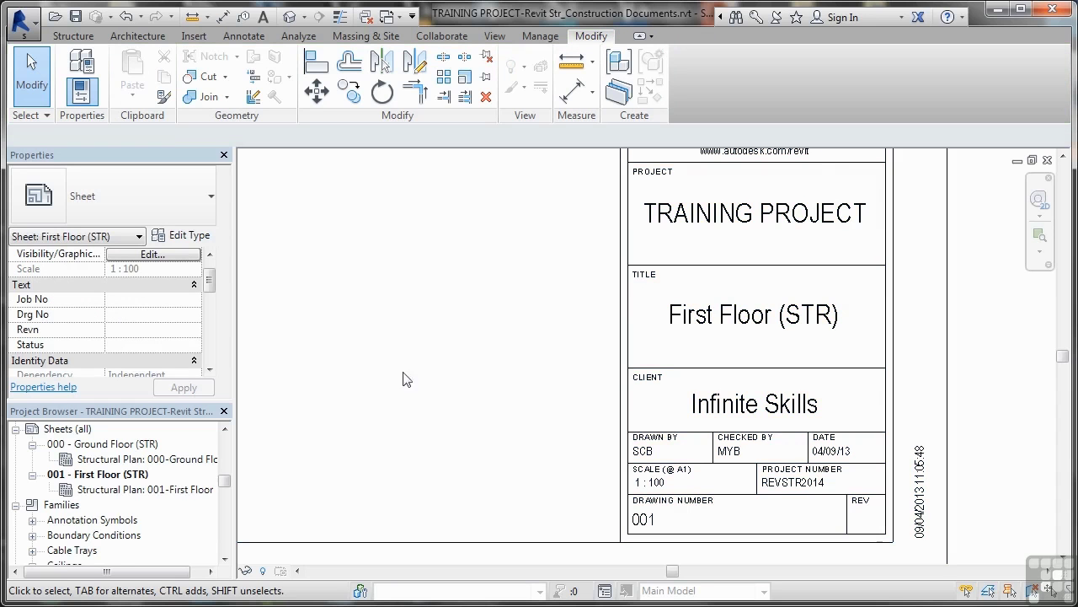
double_click(861, 518)
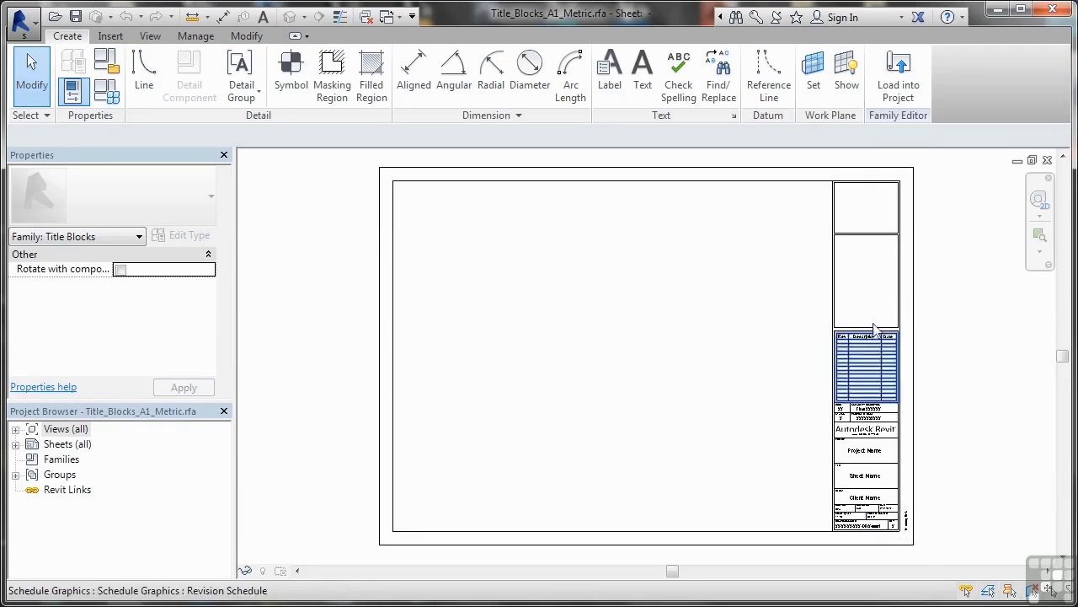
left_click(1048, 161)
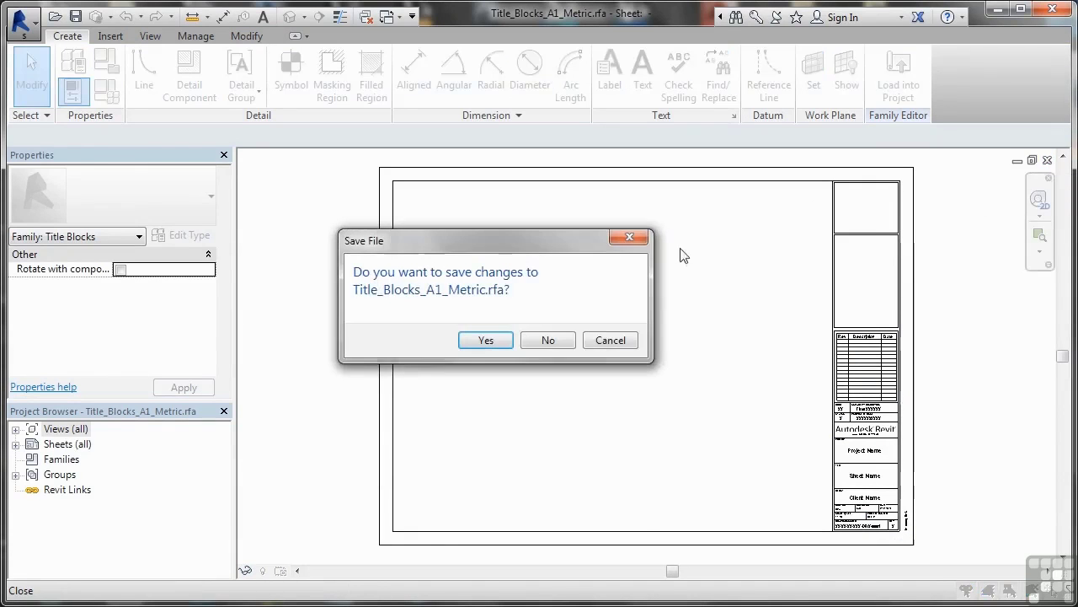
left_click(548, 342)
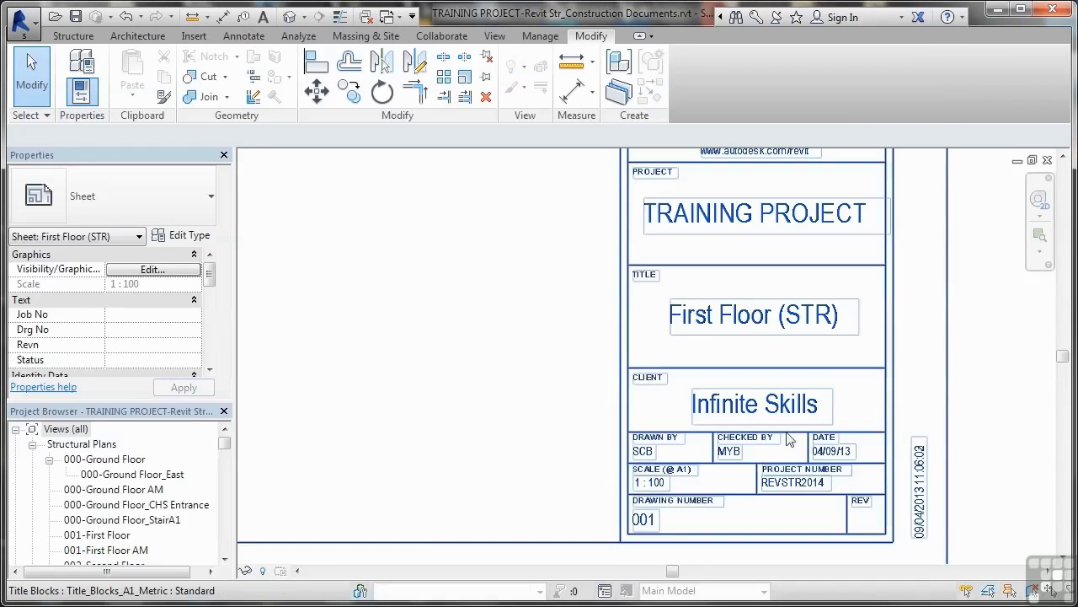
Select the title block, review its properties, then zoom to fit the whole sheet
left_click(859, 505)
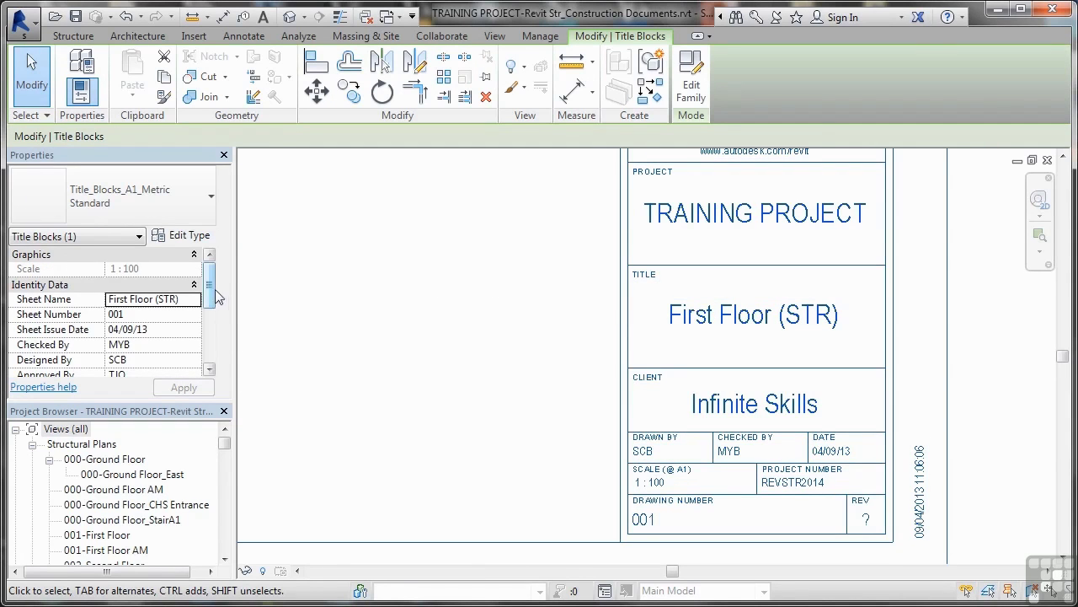
left_click_drag(210, 283, 207, 349)
scroll(287, 368, "up", 2)
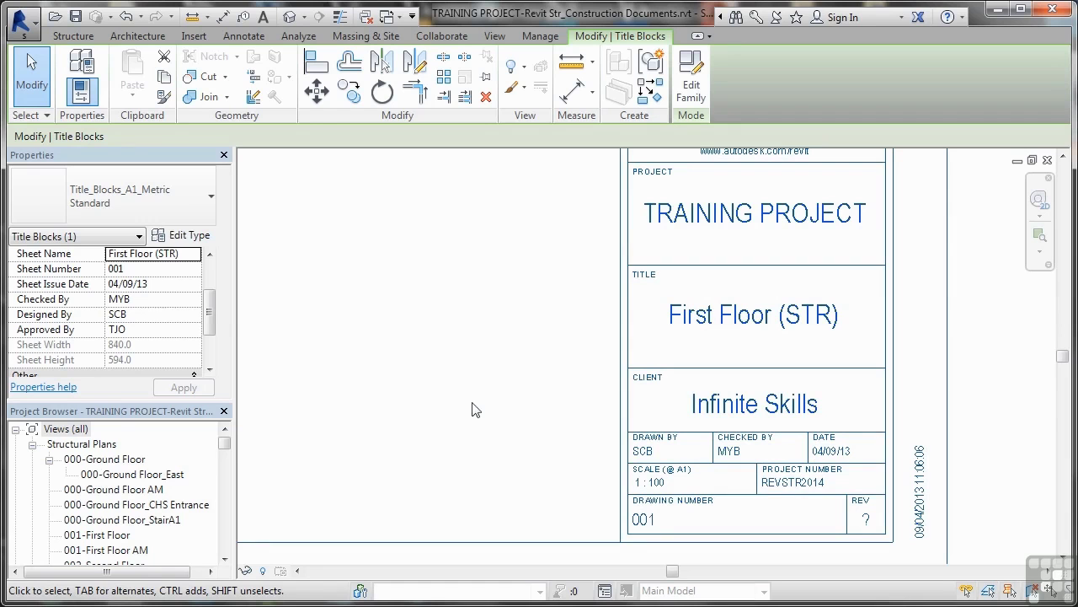
middle_click(499, 328)
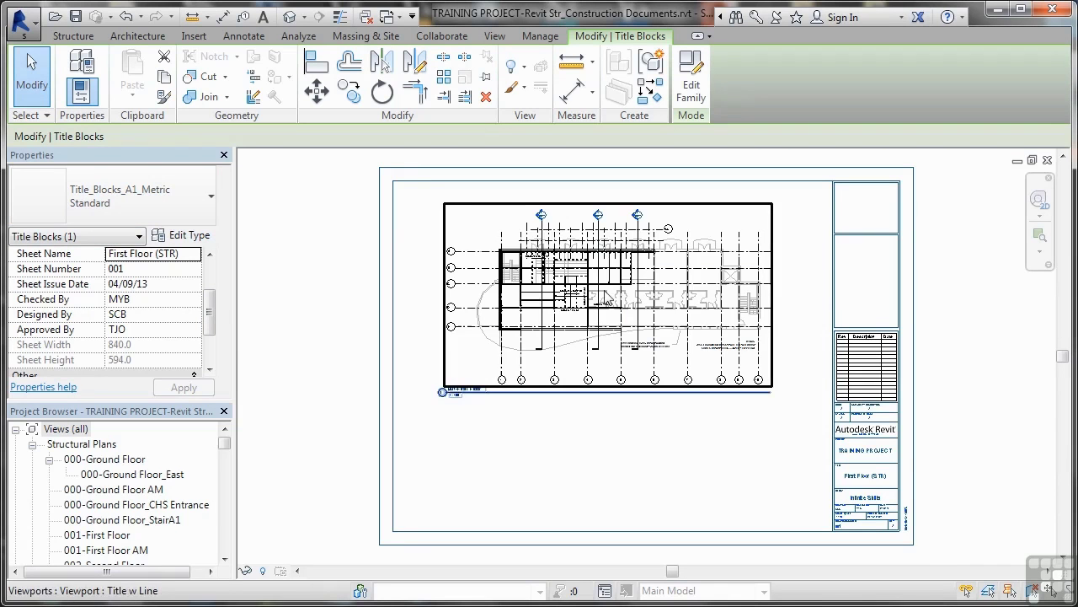